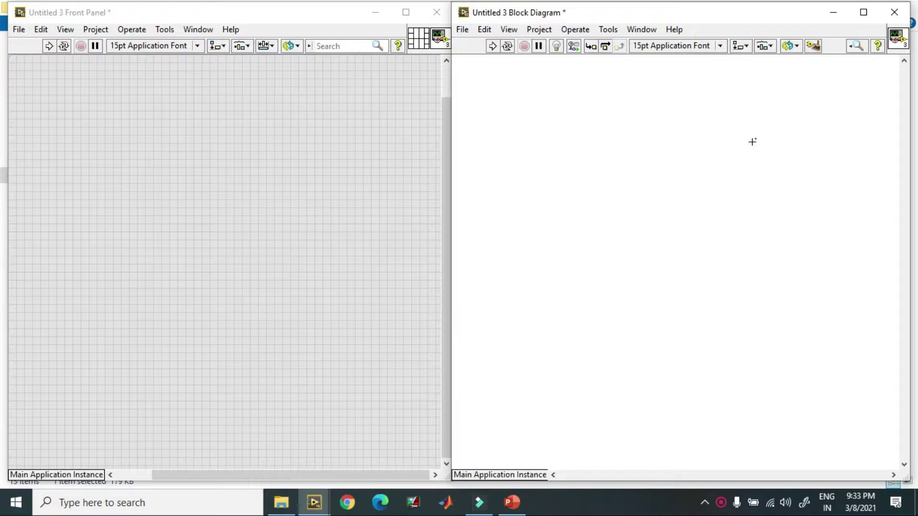
Place a free label reading Y=mx+c on the block diagram, deleting a stray semicolon.
{"action": "left_click", "coordinate": [562, 97]}
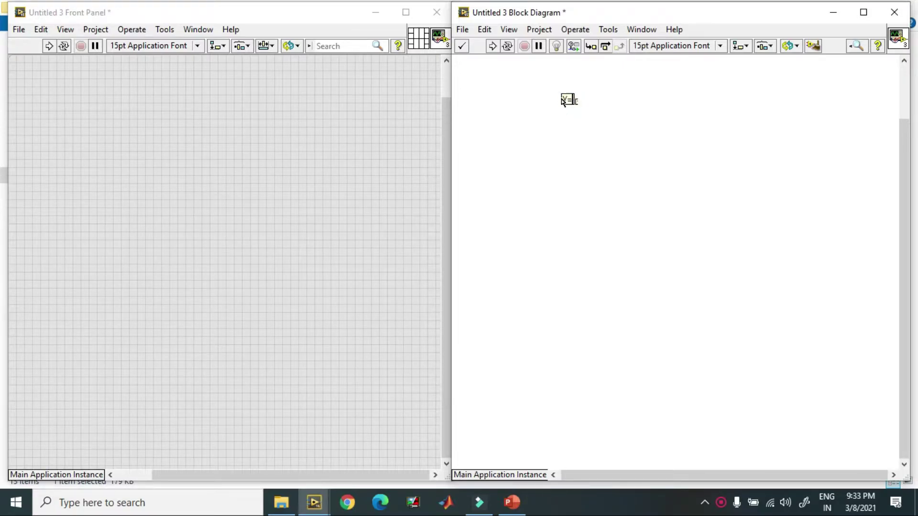
{"action": "type", "text": "m"}
{"action": "type", "text": "x"}
{"action": "type", "text": "+"}
{"action": "type", "text": "c"}
{"action": "left_click", "coordinate": [585, 148]}
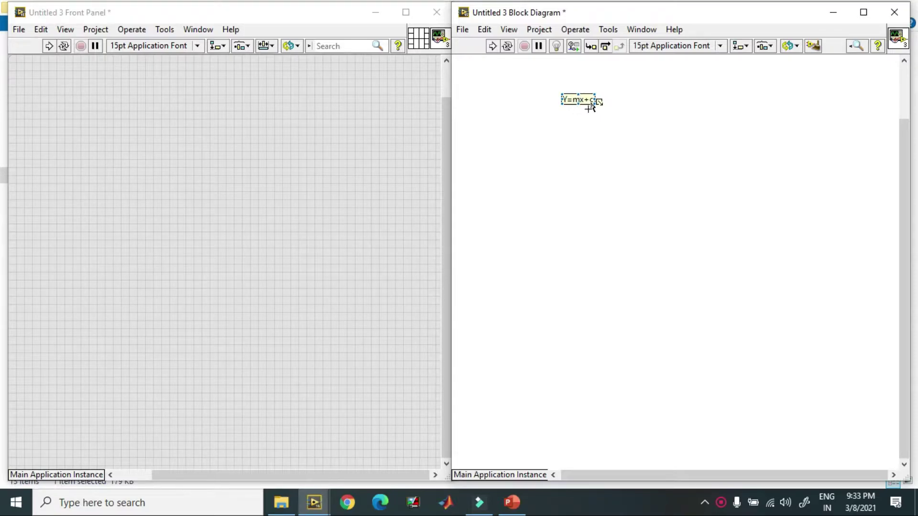
{"action": "left_click", "coordinate": [556, 119]}
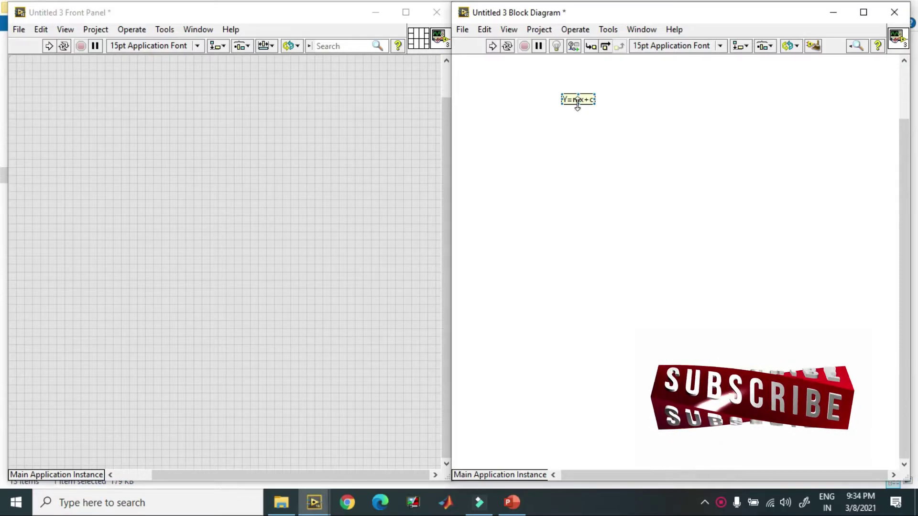
{"action": "type", "text": ";"}
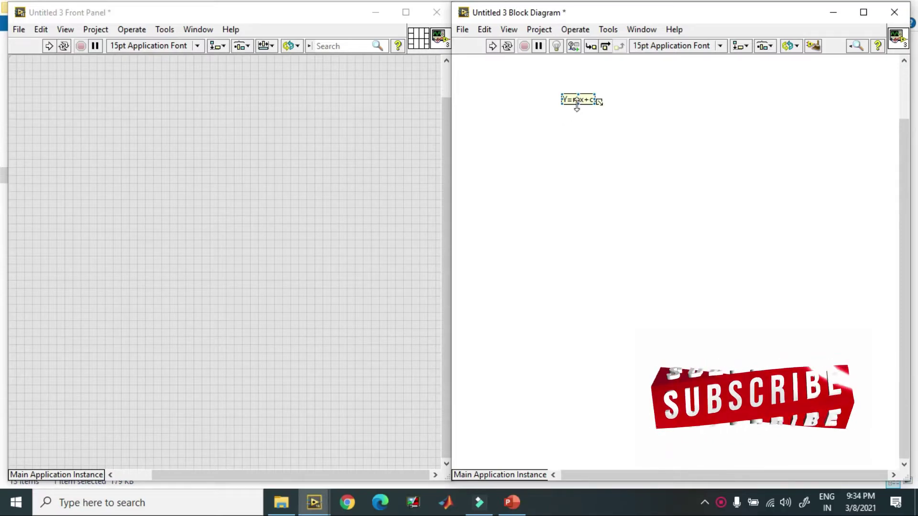
{"action": "key", "text": "BackSpace"}
{"action": "left_click", "coordinate": [560, 133]}
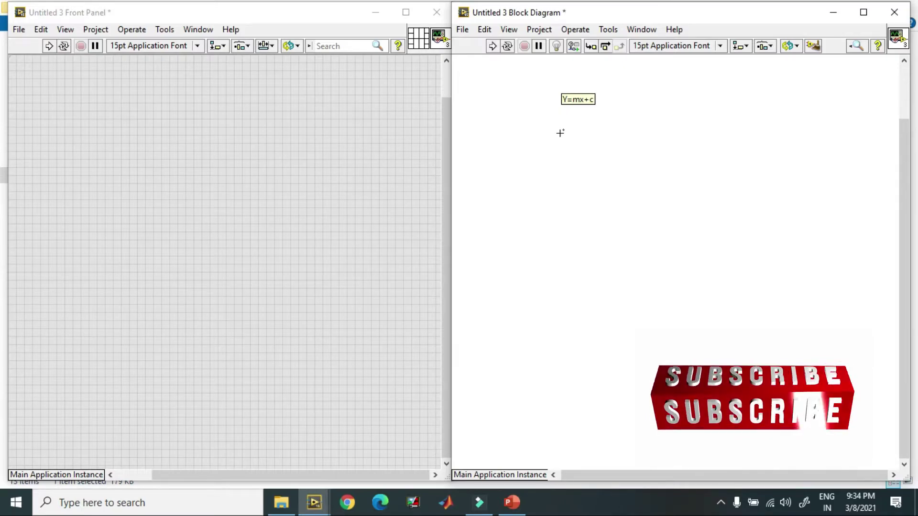
Place an empty cluster on the front panel and name it Point1.
{"action": "right_click", "coordinate": [90, 136]}
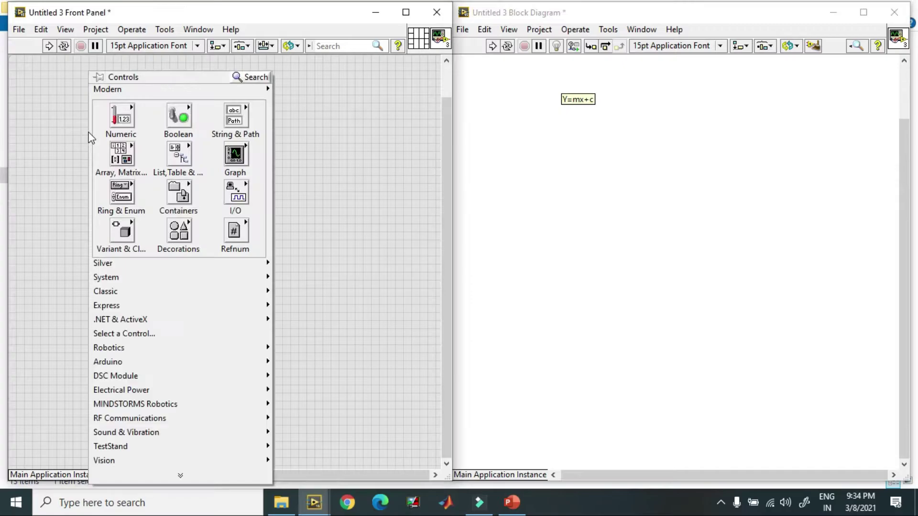
{"action": "mouse_move", "coordinate": [121, 159]}
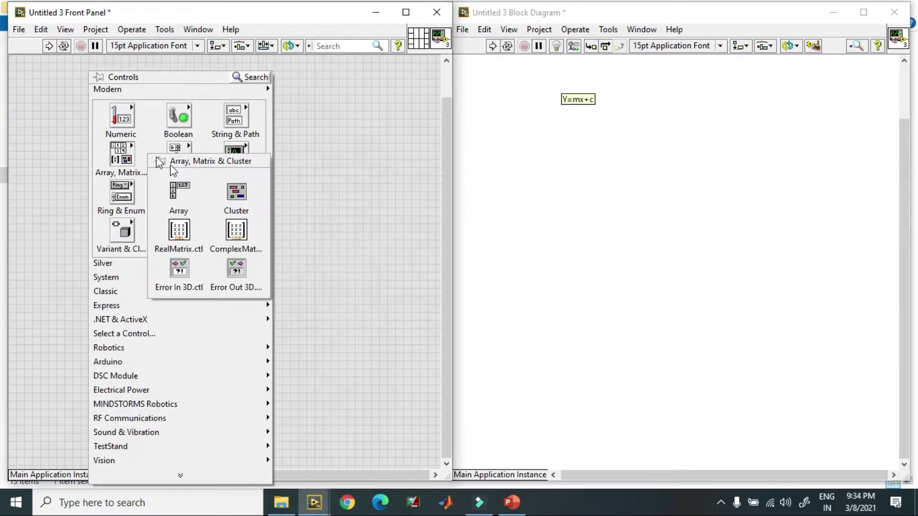
{"action": "left_click", "coordinate": [237, 195]}
{"action": "left_click", "coordinate": [96, 147]}
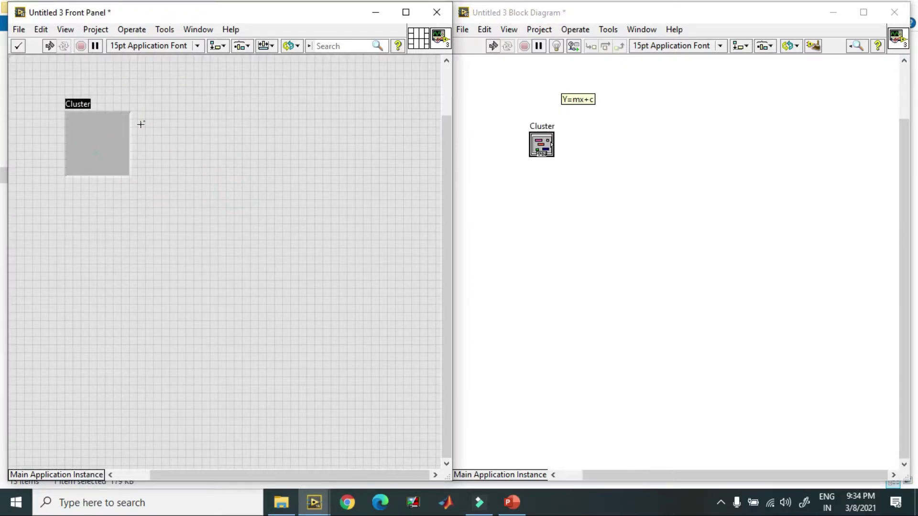
{"action": "type", "text": "Poi"}
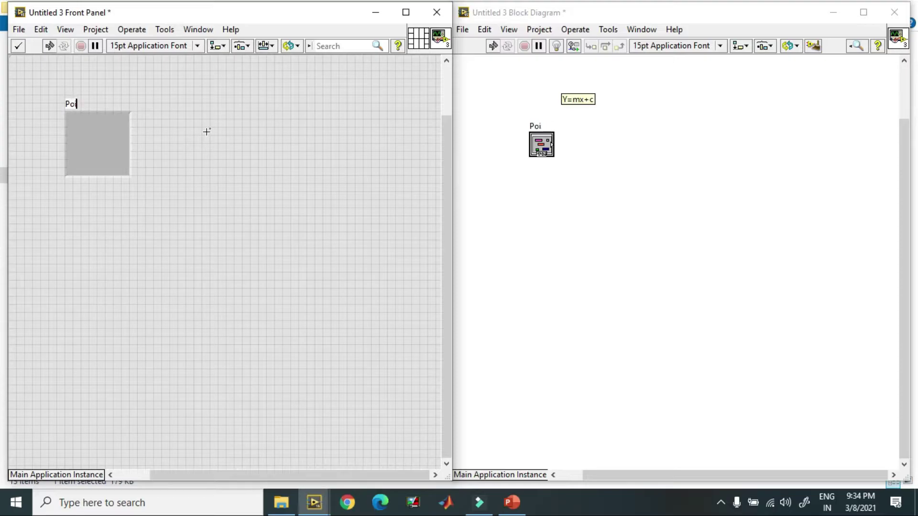
{"action": "type", "text": "nt1"}
{"action": "left_click", "coordinate": [220, 156]}
Add two numeric controls named x1 and y1 inside the Point1 cluster.
{"action": "right_click", "coordinate": [220, 156]}
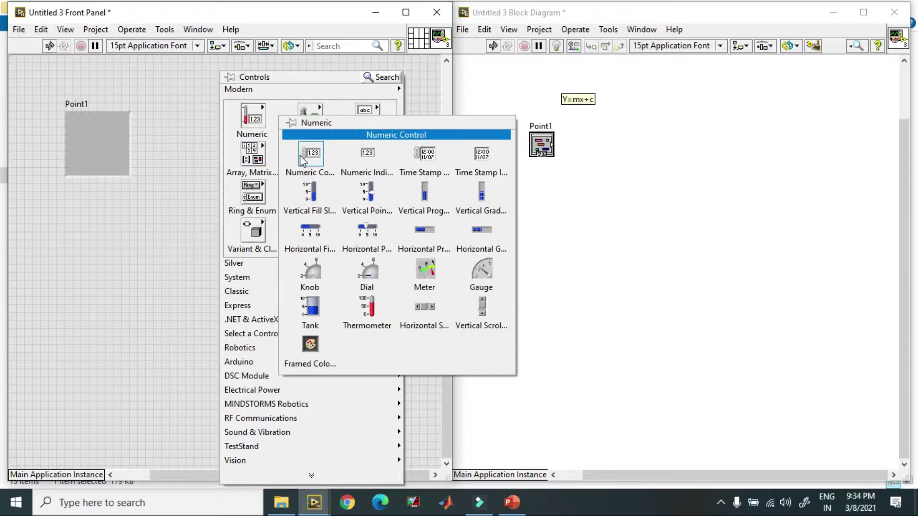
{"action": "left_click", "coordinate": [301, 160]}
{"action": "left_click", "coordinate": [94, 143]}
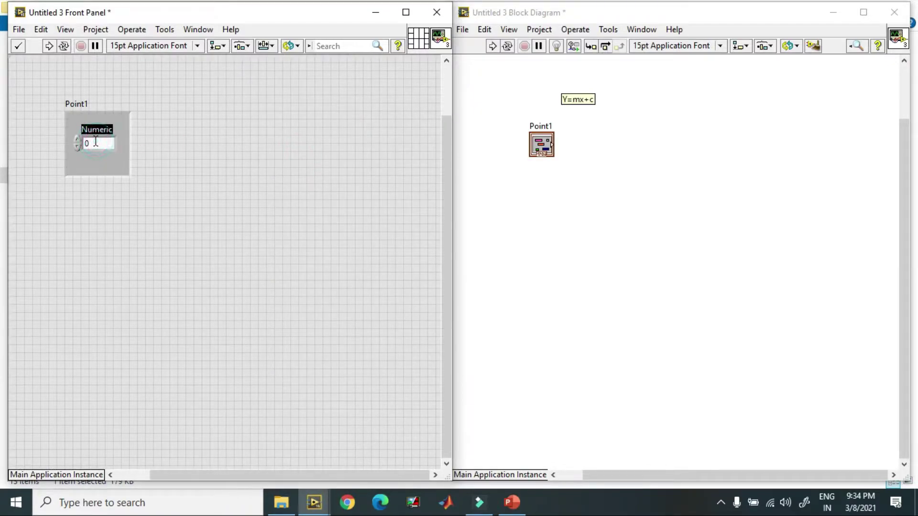
{"action": "type", "text": "x1"}
{"action": "left_click", "coordinate": [107, 159]}
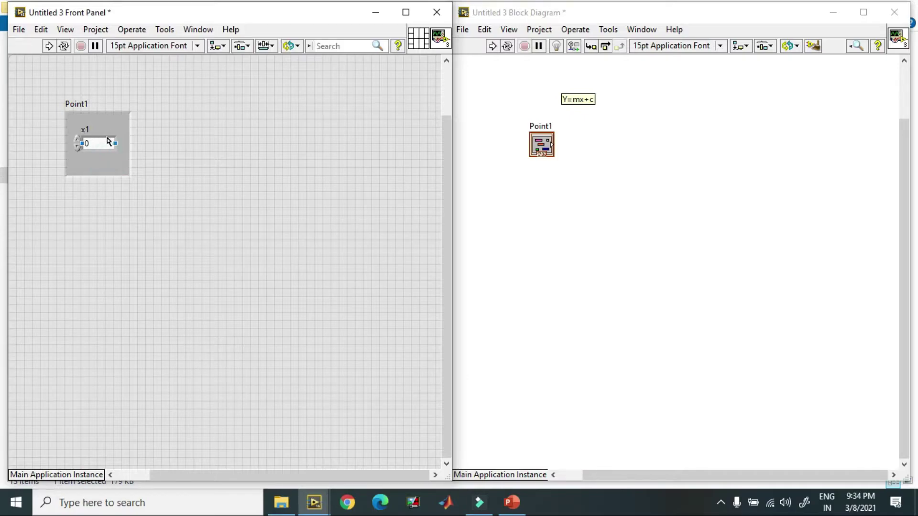
{"action": "right_click", "coordinate": [208, 125]}
{"action": "mouse_move", "coordinate": [240, 120]}
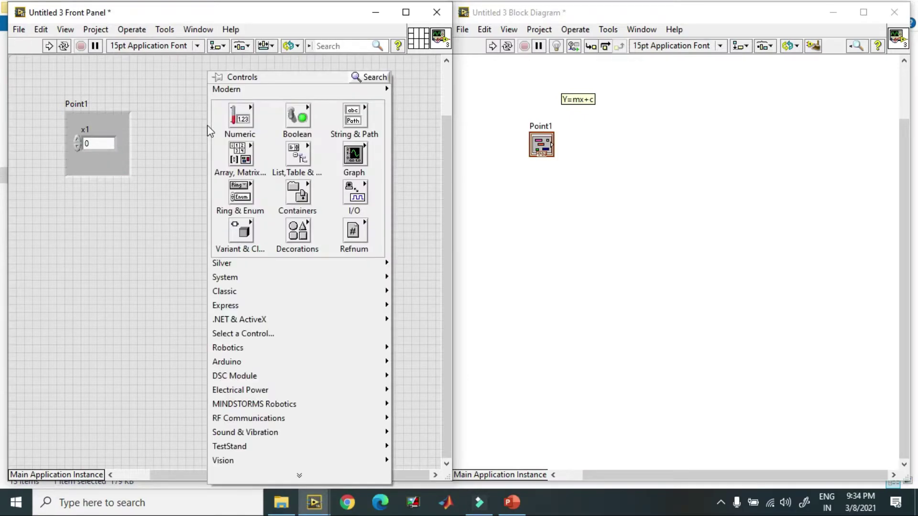
{"action": "left_click", "coordinate": [290, 156]}
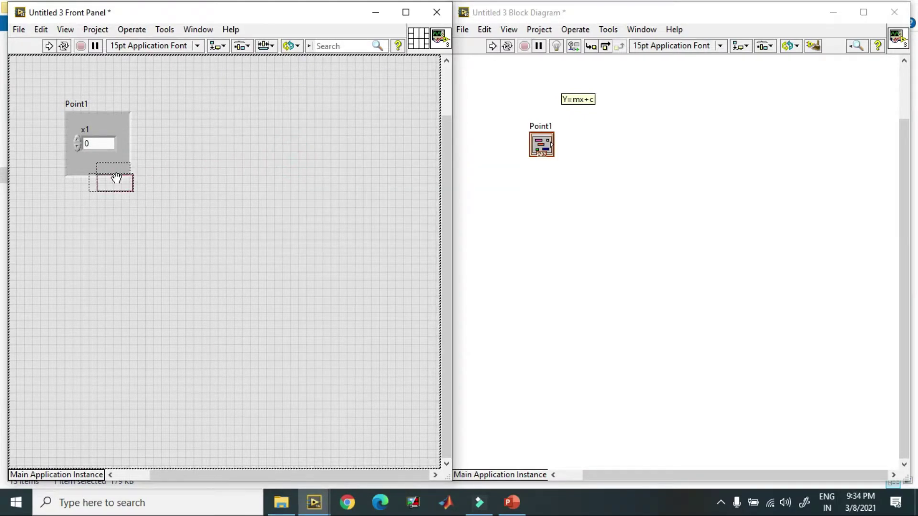
{"action": "left_click", "coordinate": [104, 166]}
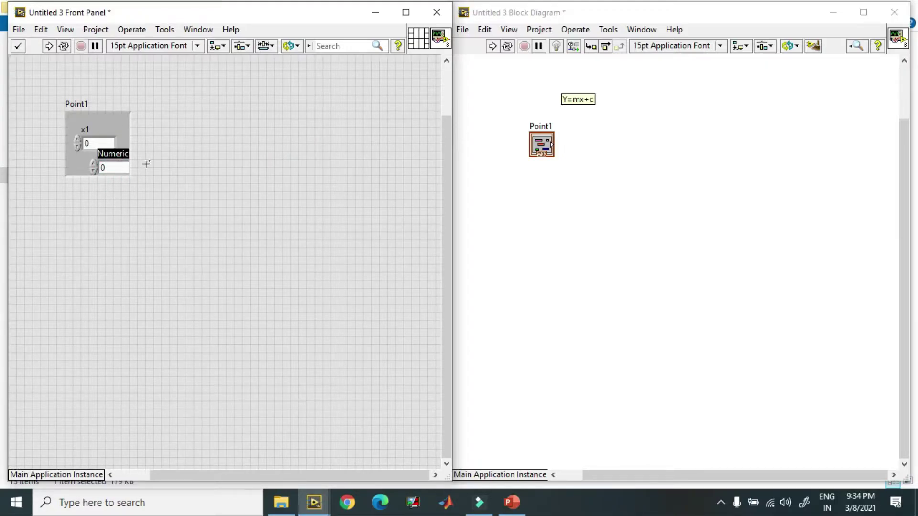
{"action": "type", "text": "y1"}
{"action": "left_click", "coordinate": [130, 138]}
Arrange Point1's numerics vertically using AutoSizing.
{"action": "right_click", "coordinate": [130, 141]}
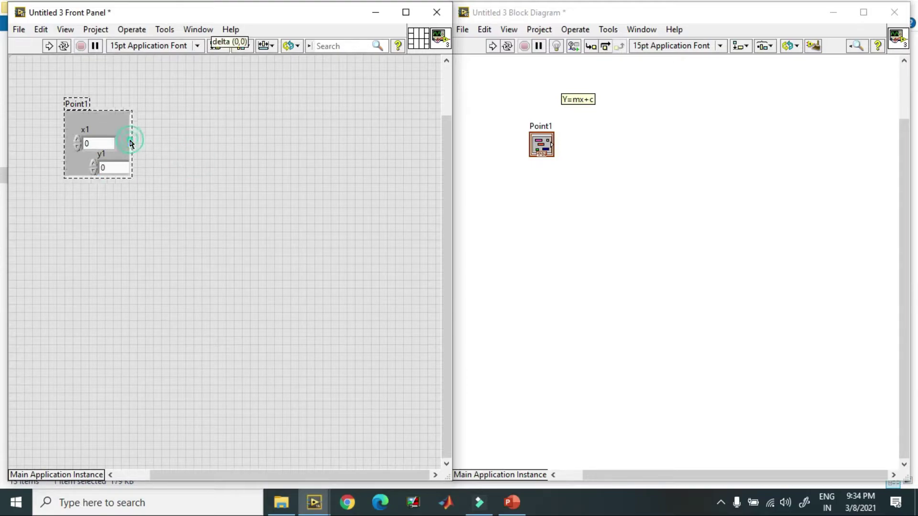
{"action": "mouse_move", "coordinate": [164, 336]}
{"action": "left_click", "coordinate": [310, 382]}
{"action": "left_click", "coordinate": [203, 205]}
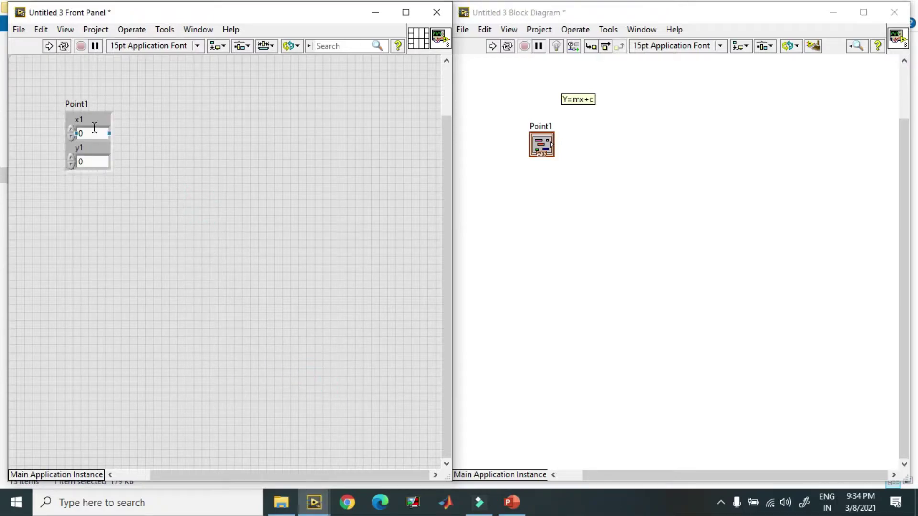
Duplicate Point1 to its right and rename the copy Point2.
{"action": "left_click_drag", "start_coordinate": [99, 116], "coordinate": [184, 117]}
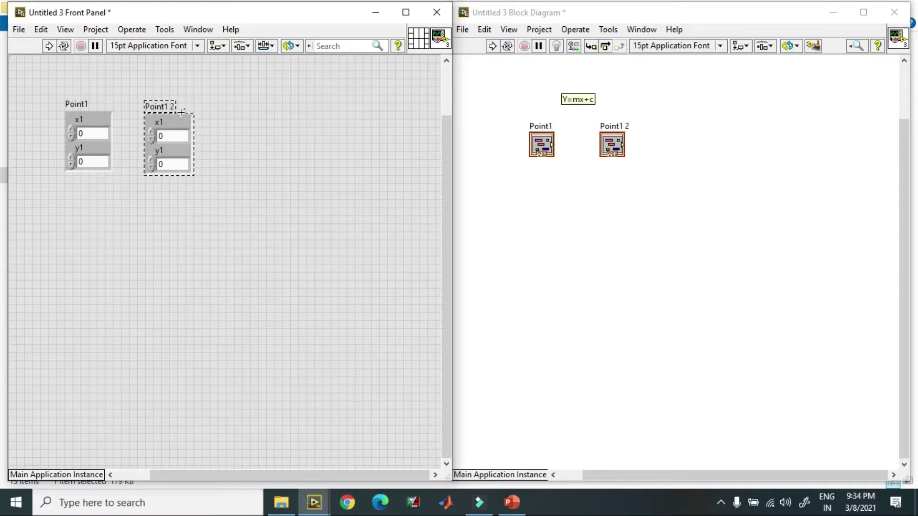
{"action": "double_click", "coordinate": [169, 106]}
{"action": "key", "text": "BackSpace"}
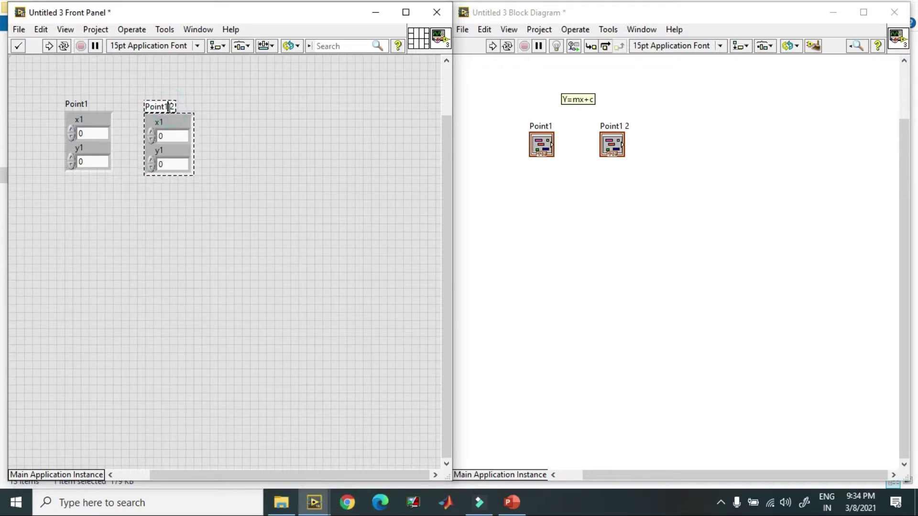
{"action": "key", "text": "Return"}
{"action": "left_click", "coordinate": [274, 155]}
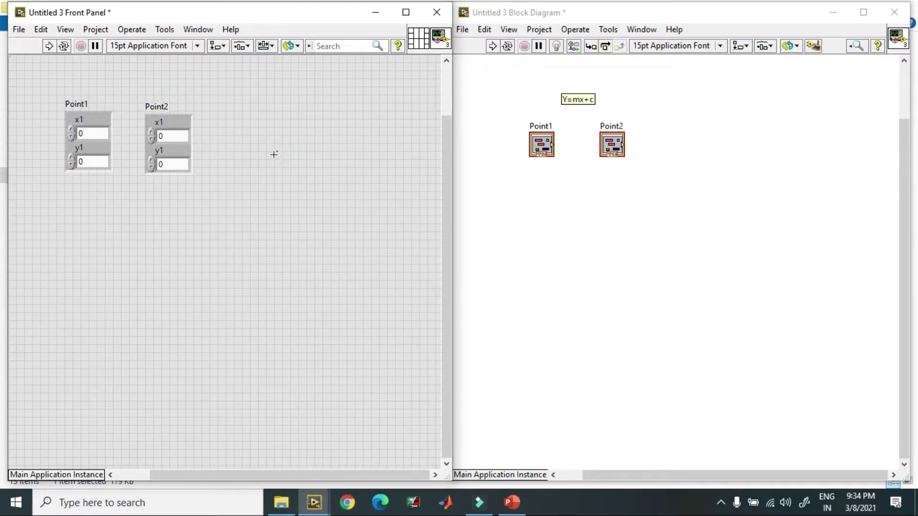
Rename Point2's numeric fields to x2 and y2.
{"action": "double_click", "coordinate": [159, 122]}
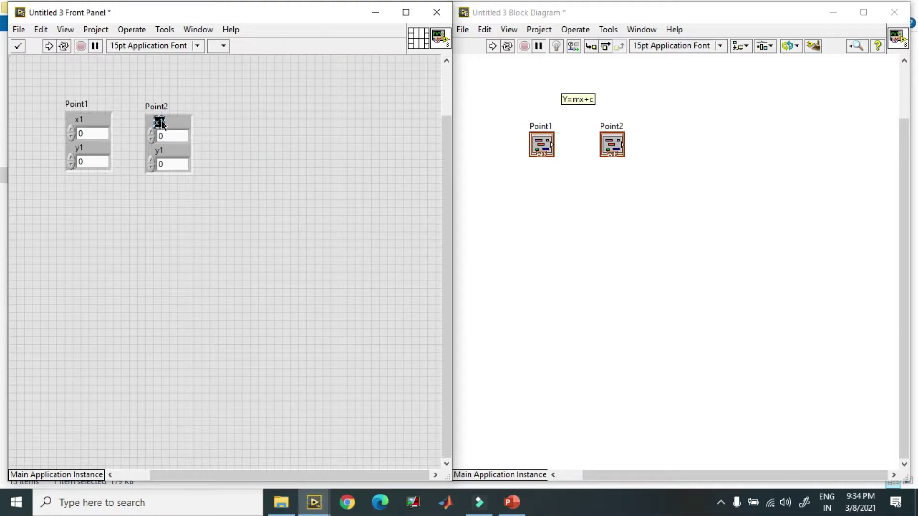
{"action": "type", "text": "x"}
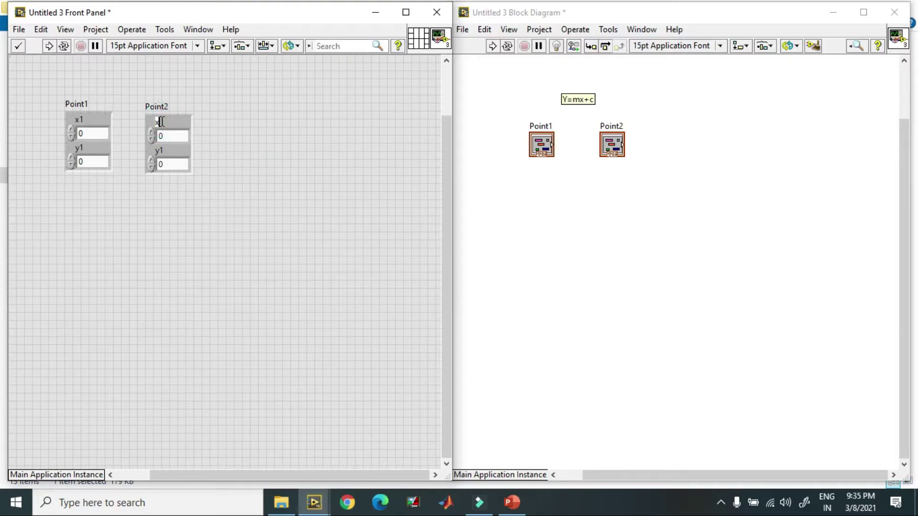
{"action": "double_click", "coordinate": [159, 150]}
{"action": "type", "text": "2"}
{"action": "left_click", "coordinate": [272, 253]}
{"action": "left_click", "coordinate": [89, 116]}
{"action": "left_click", "coordinate": [164, 107]}
Move the Point2 terminal below Point1 and draw a Formula Node to their right.
{"action": "left_click_drag", "start_coordinate": [620, 145], "coordinate": [544, 191]}
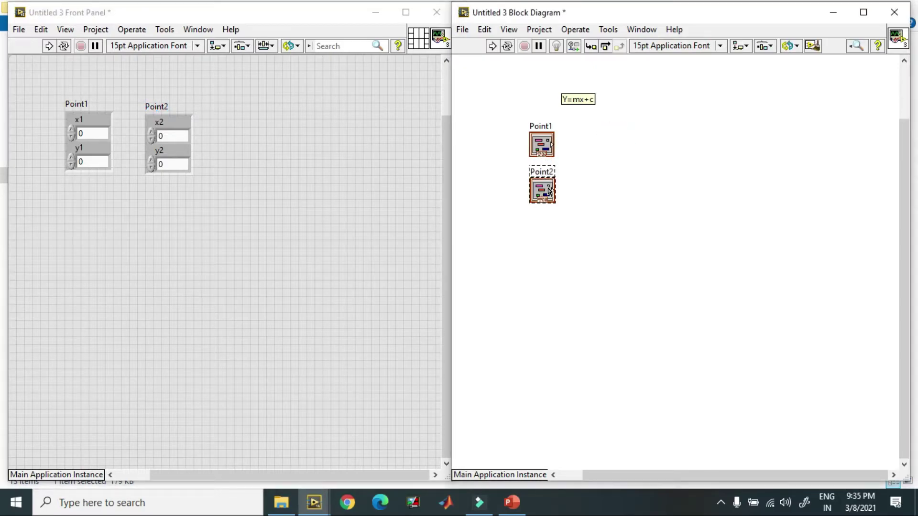
{"action": "right_click", "coordinate": [677, 161]}
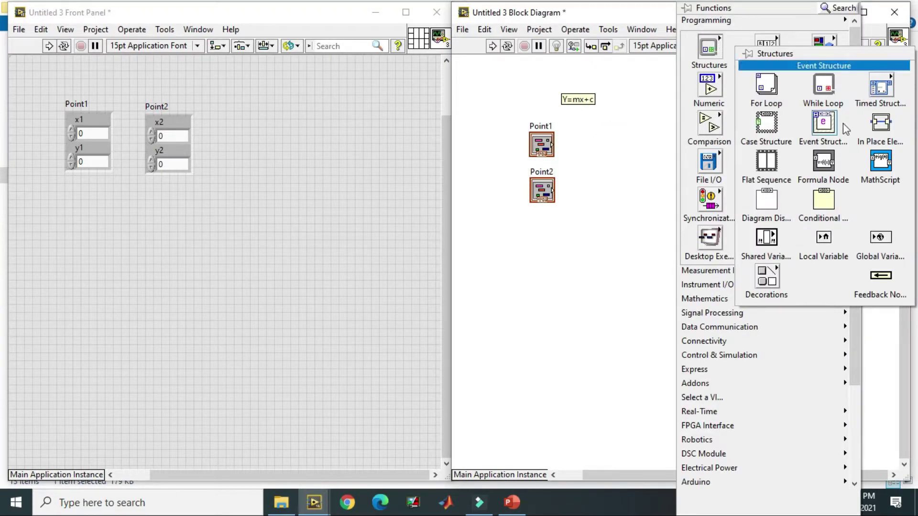
{"action": "left_click", "coordinate": [823, 164]}
{"action": "left_click_drag", "start_coordinate": [615, 94], "coordinate": [765, 300]}
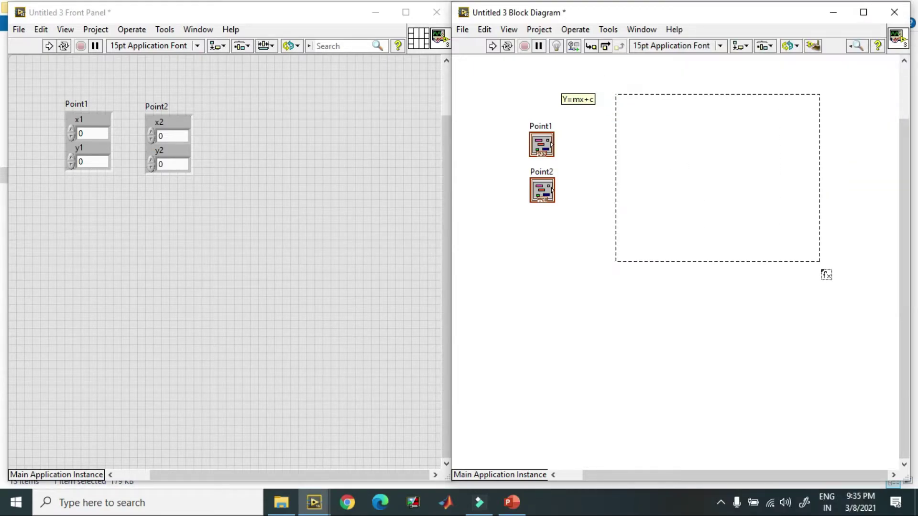
Add Unbundle By Name nodes splitting Point1 into x1, y1 and Point2 into x2, y2.
{"action": "right_click", "coordinate": [579, 156]}
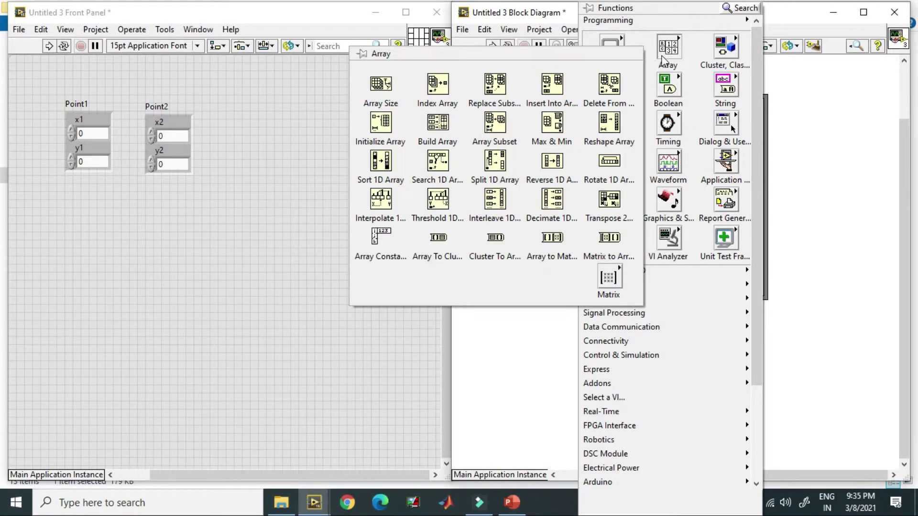
{"action": "mouse_move", "coordinate": [724, 54]}
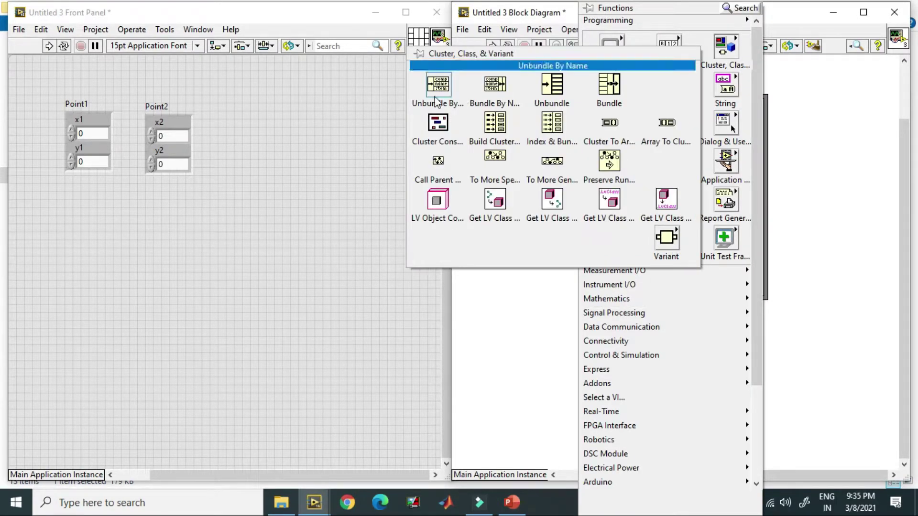
{"action": "left_click", "coordinate": [436, 101]}
{"action": "left_click", "coordinate": [578, 146]}
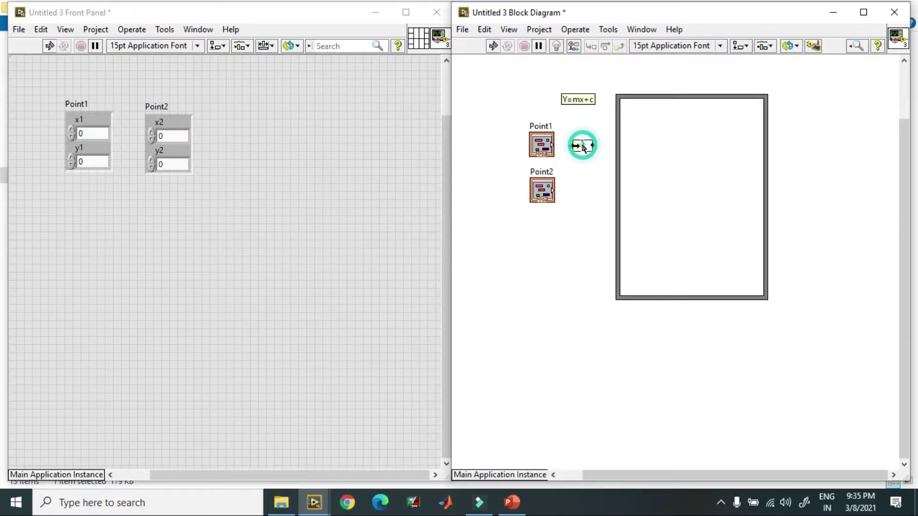
{"action": "left_click", "coordinate": [574, 147]}
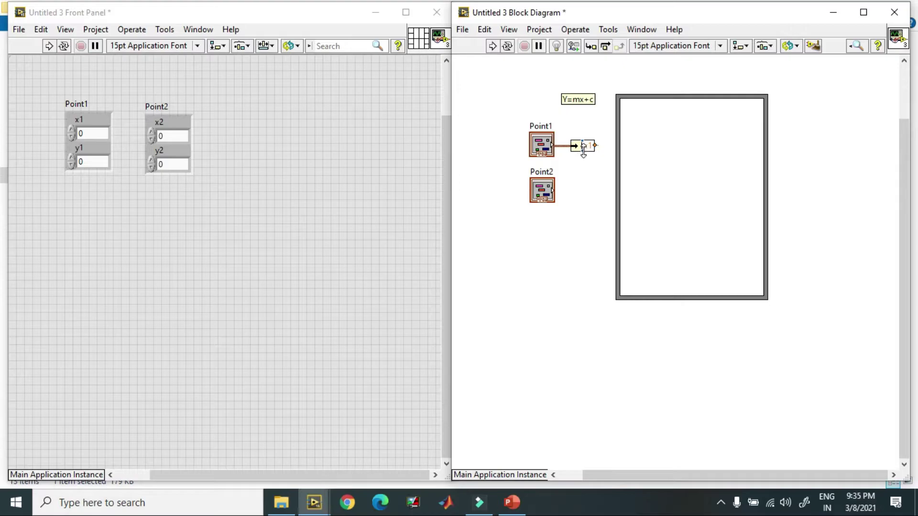
{"action": "left_click_drag", "start_coordinate": [585, 152], "coordinate": [583, 204]}
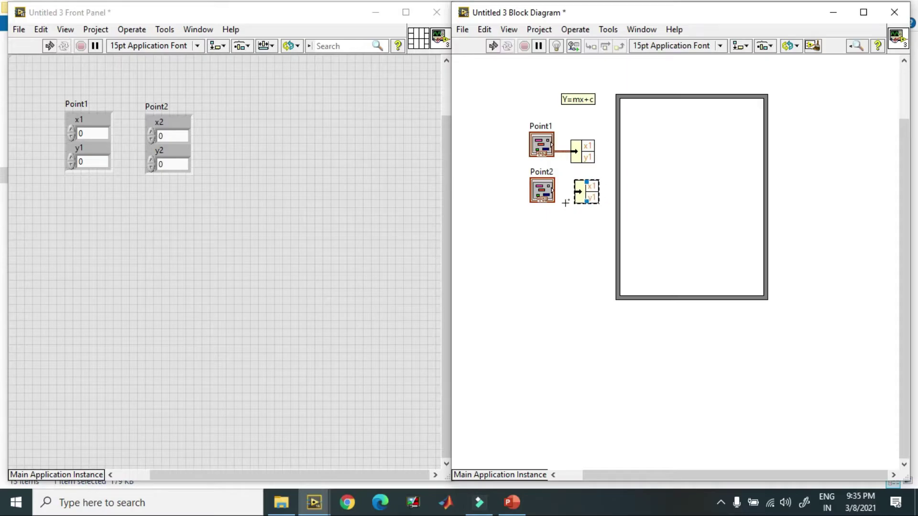
{"action": "left_click", "coordinate": [554, 190]}
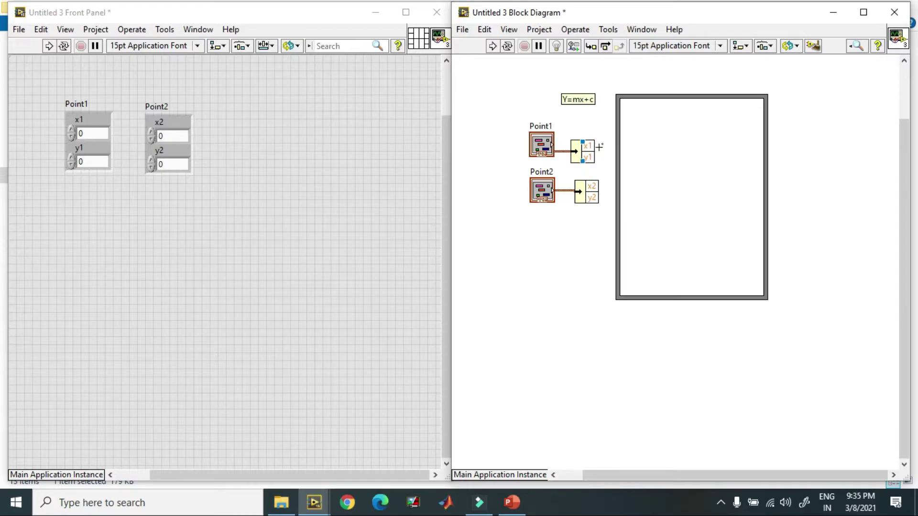
{"action": "right_click", "coordinate": [620, 149]}
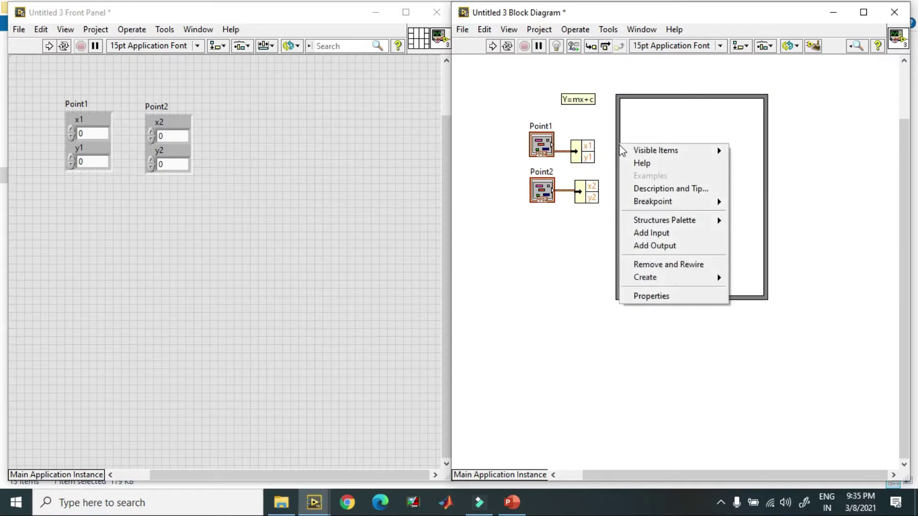
Add four Formula Node inputs named x1, y1, x2 and y2 along its left edge.
{"action": "left_click", "coordinate": [659, 236]}
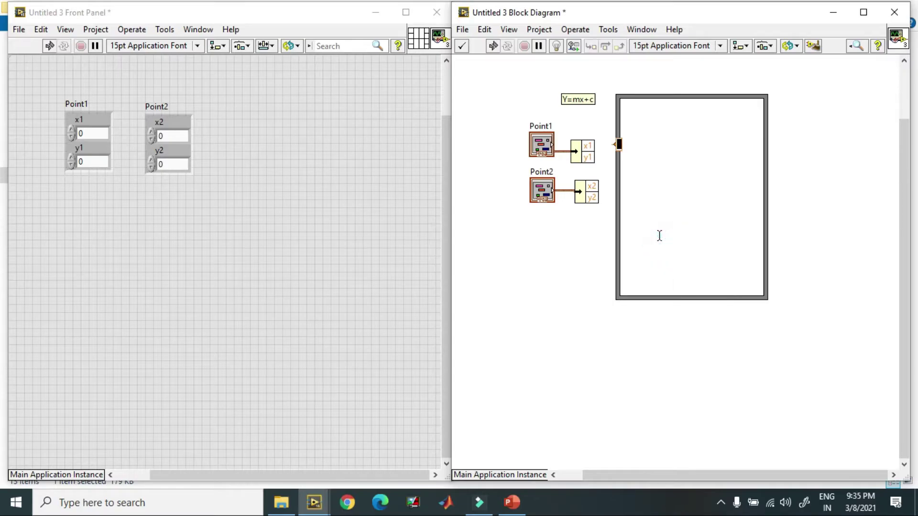
{"action": "type", "text": "x1"}
{"action": "right_click", "coordinate": [619, 164]}
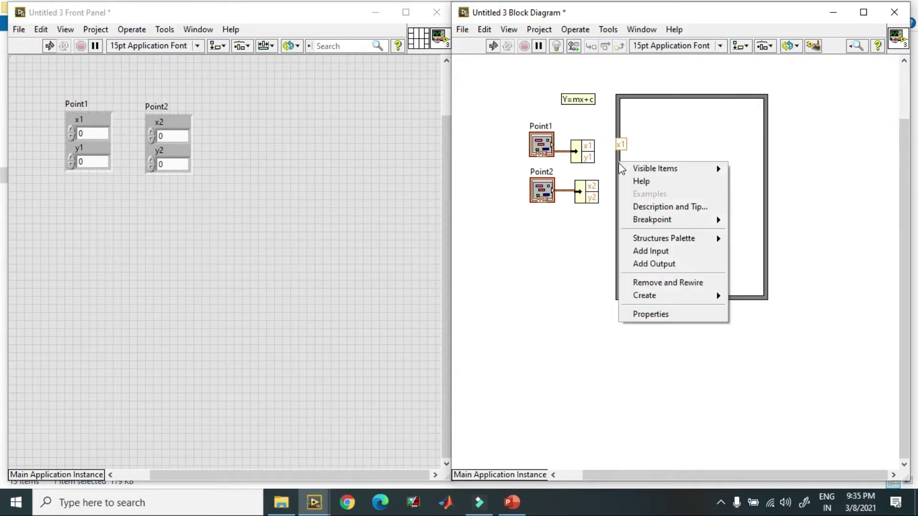
{"action": "left_click", "coordinate": [660, 250]}
{"action": "type", "text": "y1"}
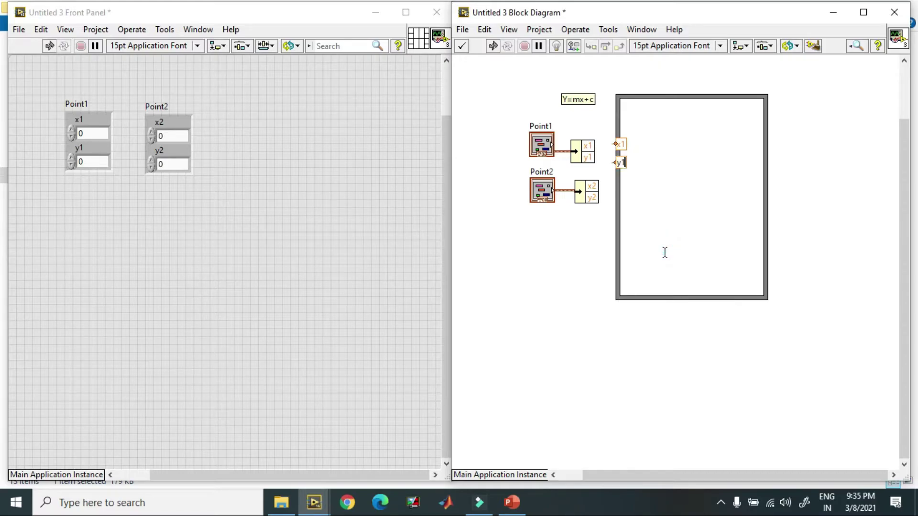
{"action": "right_click", "coordinate": [618, 188]}
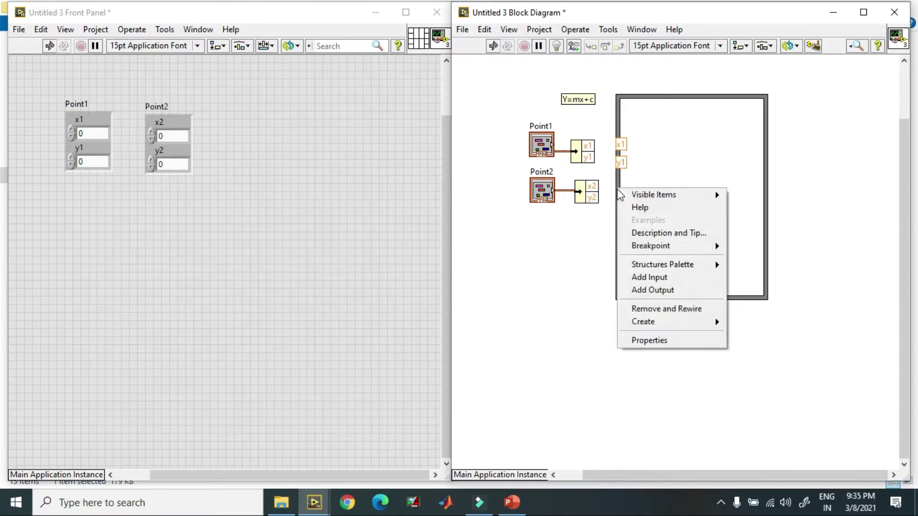
{"action": "left_click", "coordinate": [650, 277]}
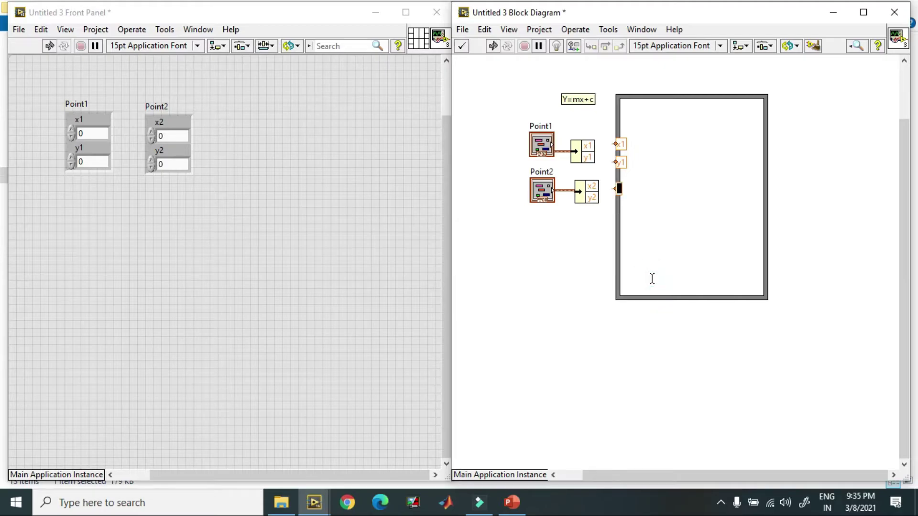
{"action": "type", "text": "x2"}
{"action": "right_click", "coordinate": [621, 228]}
{"action": "left_click", "coordinate": [658, 310]}
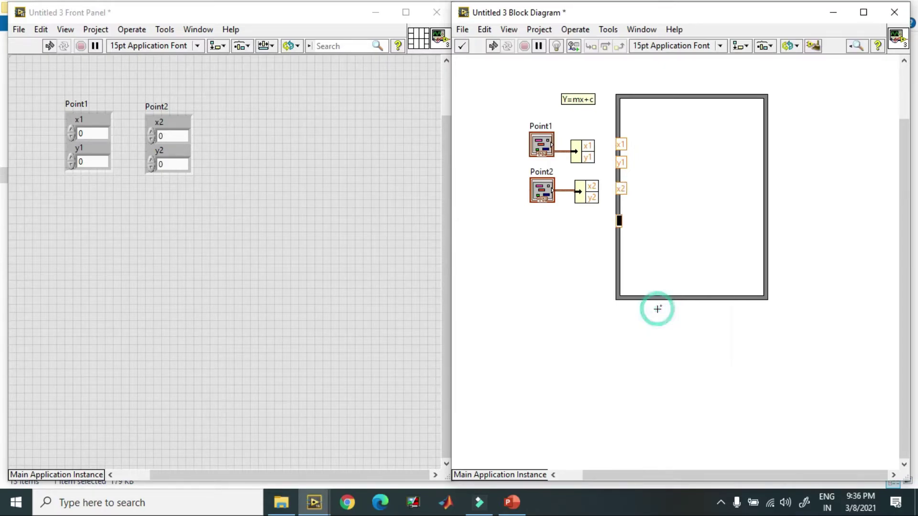
{"action": "type", "text": "y2"}
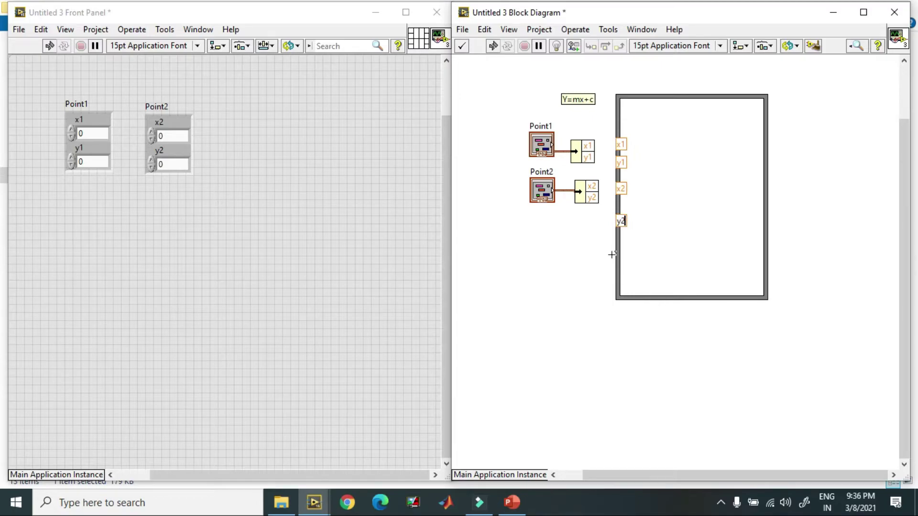
{"action": "left_click", "coordinate": [579, 248]}
{"action": "left_click", "coordinate": [617, 221]}
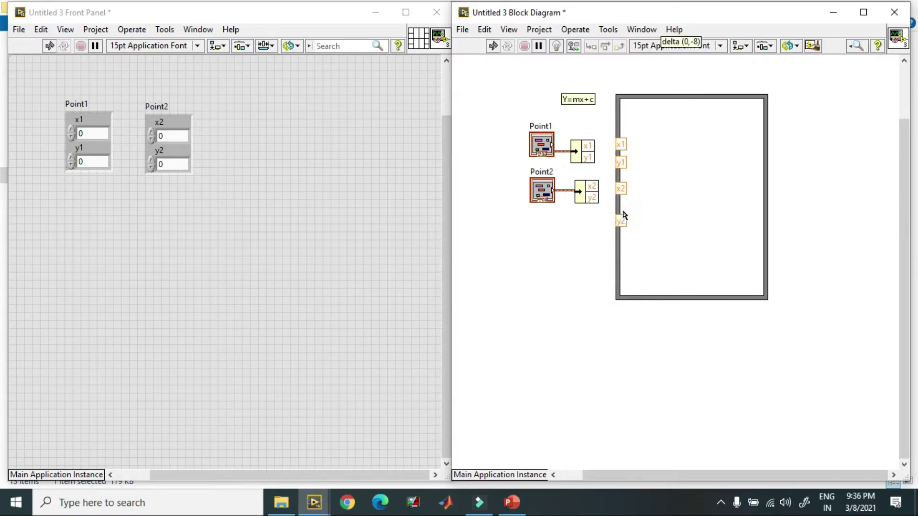
{"action": "left_click_drag", "start_coordinate": [621, 220], "coordinate": [621, 212]}
Wire the unbundled x1, y1, x2 and y2 values to the matching Formula Node inputs.
{"action": "left_click", "coordinate": [617, 146]}
{"action": "left_click", "coordinate": [588, 147]}
{"action": "left_click", "coordinate": [589, 157]}
{"action": "left_click", "coordinate": [617, 162]}
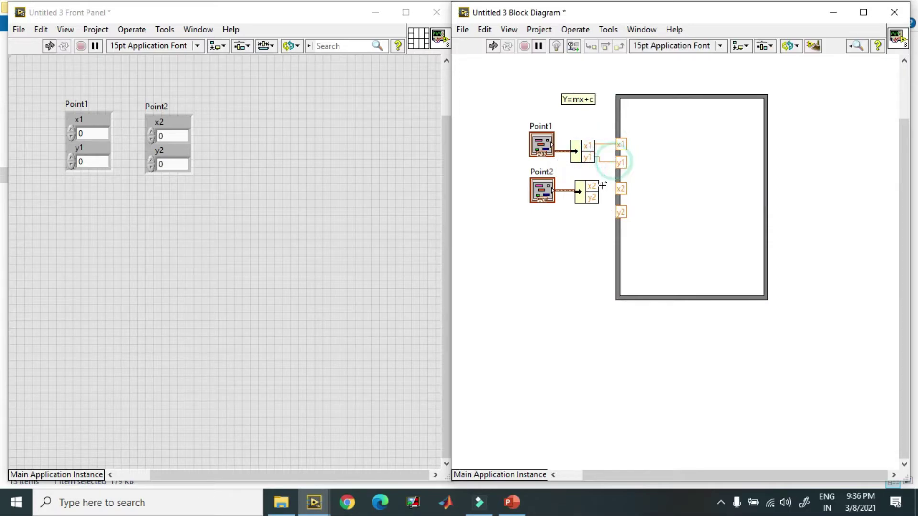
{"action": "left_click", "coordinate": [593, 189]}
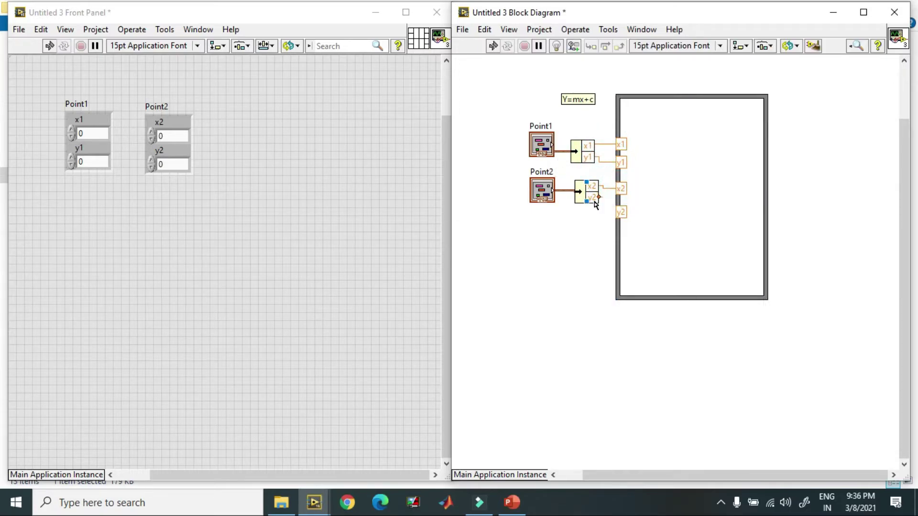
{"action": "left_click", "coordinate": [592, 198]}
{"action": "left_click", "coordinate": [620, 212]}
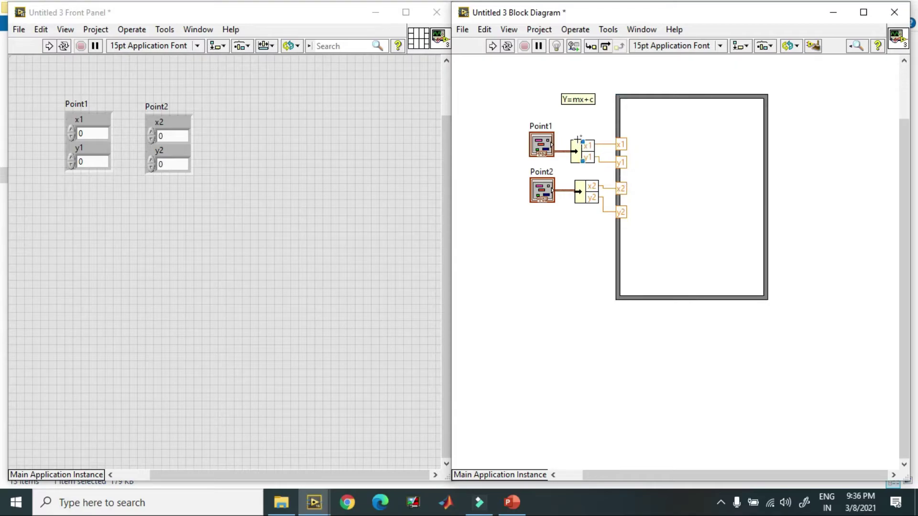
Enter m=(y2-y1)/(x2-x1); and c=-m*x1+y1; in the Formula Node, inserting the missing *.
{"action": "left_click", "coordinate": [641, 107]}
{"action": "type", "text": "y2-"}
{"action": "type", "text": "y"}
{"action": "type", "text": "x1"}
{"action": "type", "text": "c=-m"}
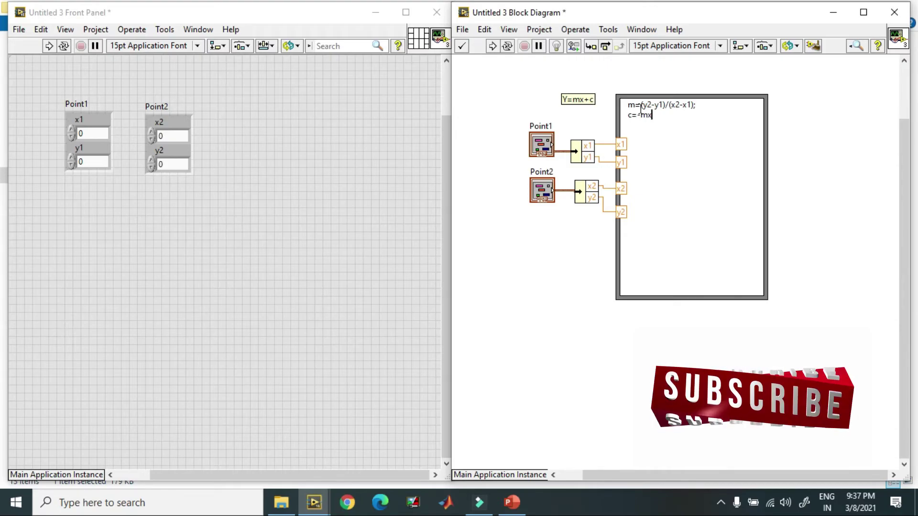
{"action": "type", "text": "x1"}
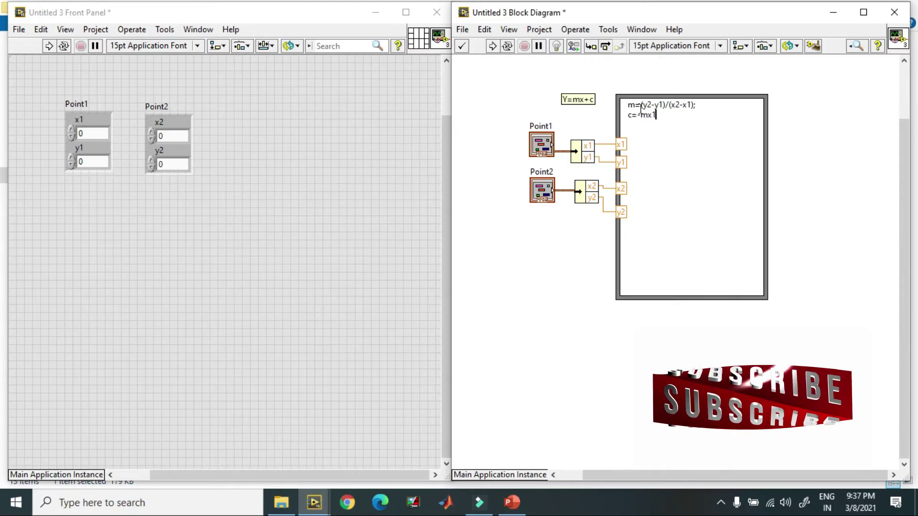
{"action": "key", "text": "Left"}
{"action": "key", "text": "Left"}
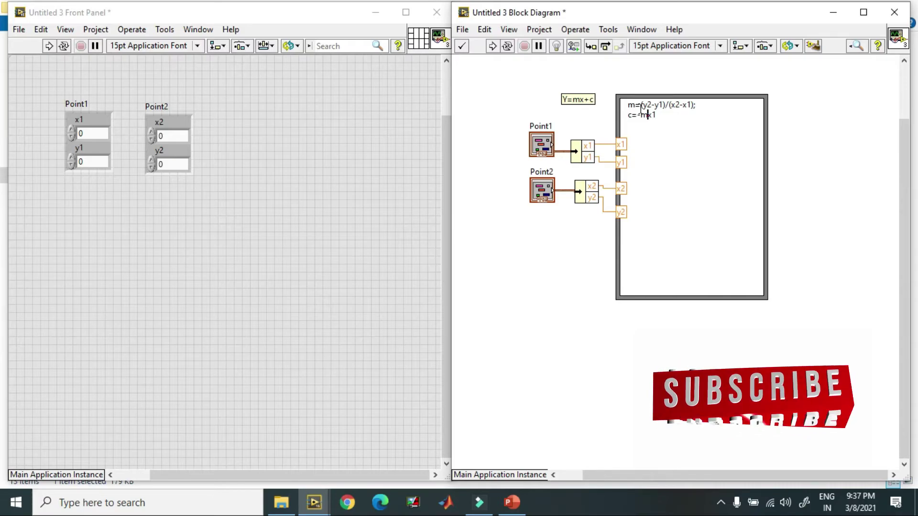
{"action": "type", "text": "*"}
{"action": "key", "text": "Right"}
{"action": "key", "text": "Right"}
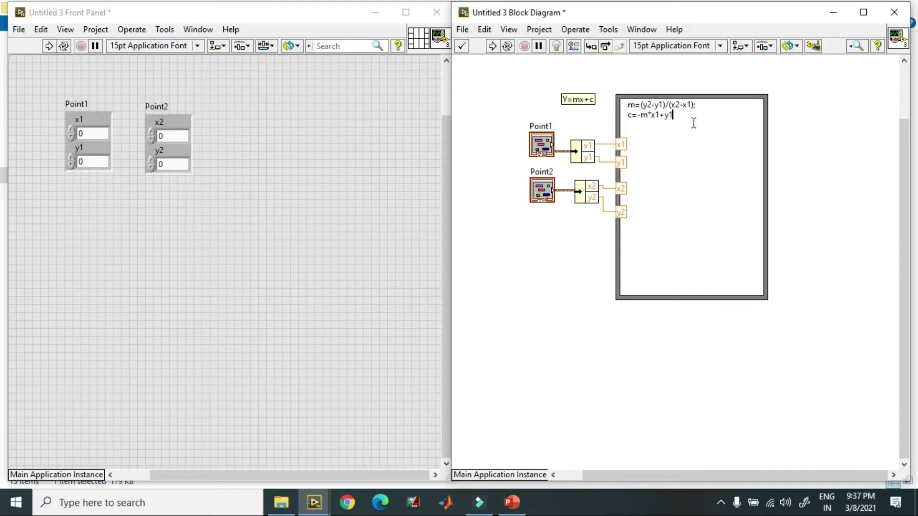
{"action": "type", "text": ";"}
{"action": "left_click", "coordinate": [766, 158]}
Add two Formula Node outputs named m and c.
{"action": "right_click", "coordinate": [766, 158]}
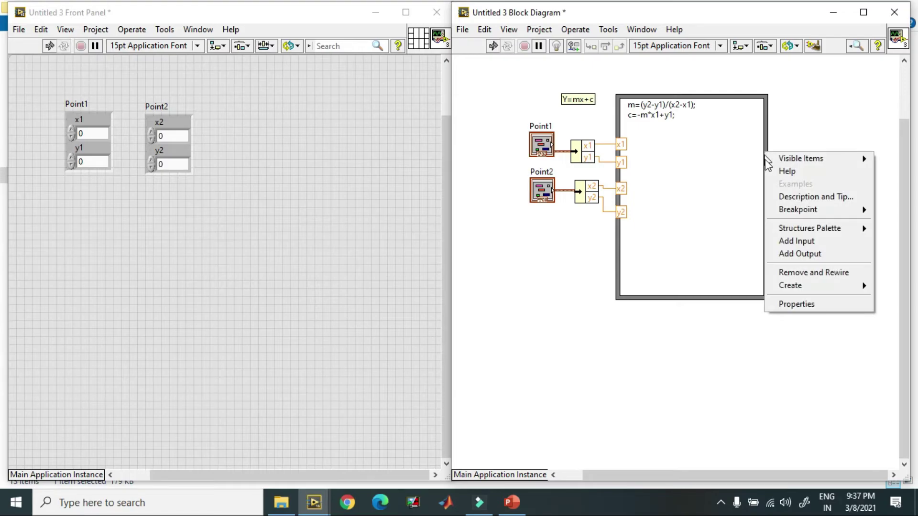
{"action": "left_click", "coordinate": [793, 251]}
{"action": "type", "text": "m"}
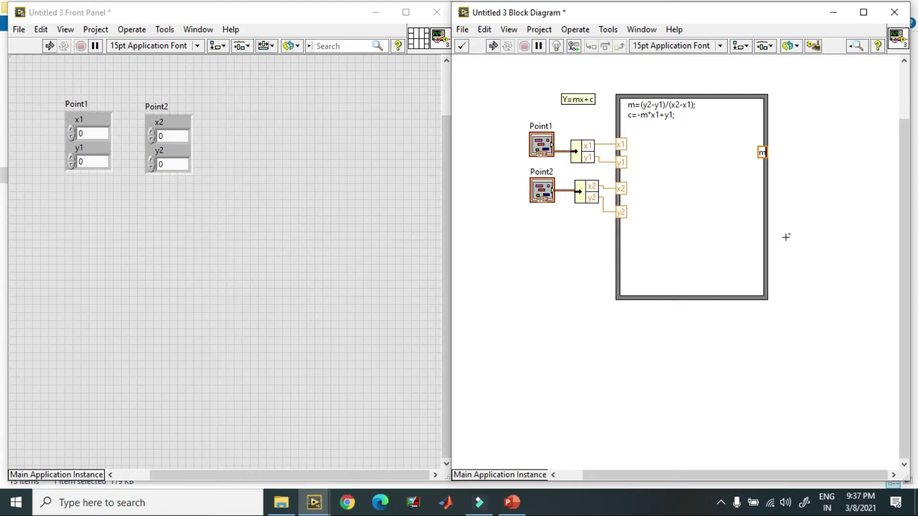
{"action": "right_click", "coordinate": [767, 184]}
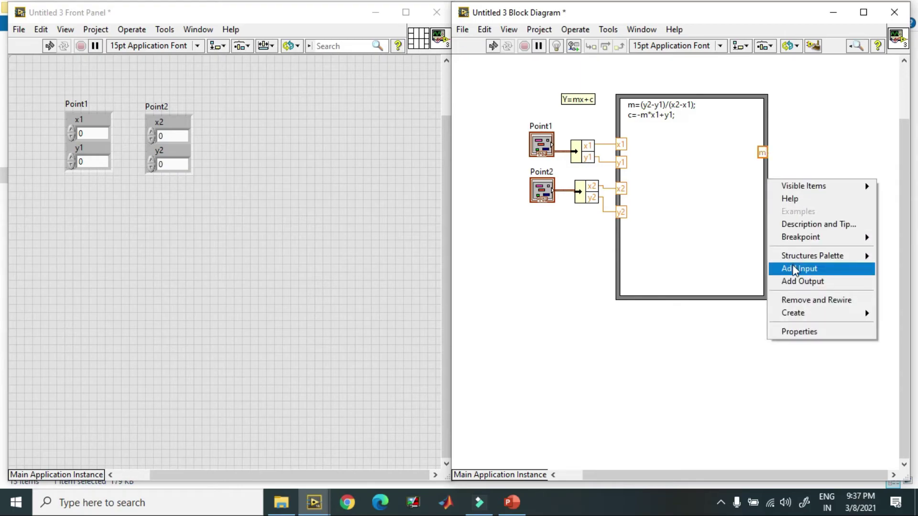
{"action": "left_click", "coordinate": [793, 284]}
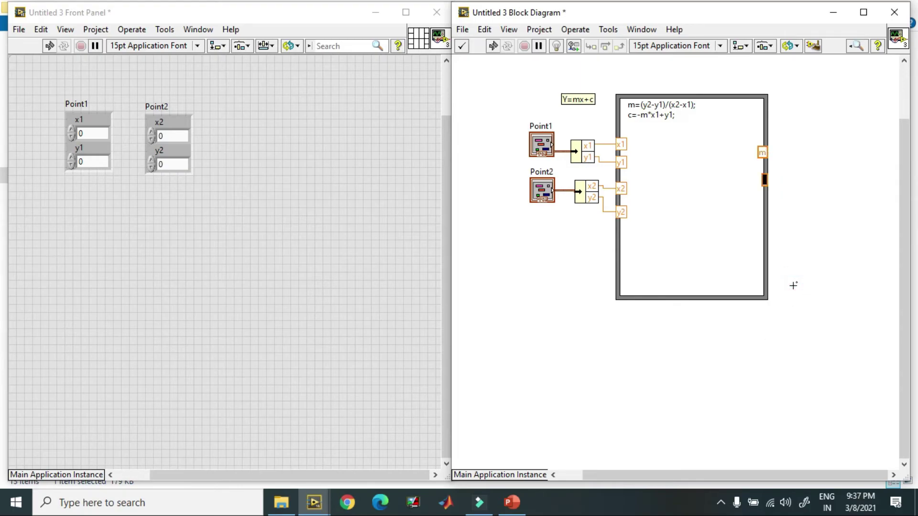
{"action": "type", "text": "c"}
{"action": "left_click", "coordinate": [815, 217]}
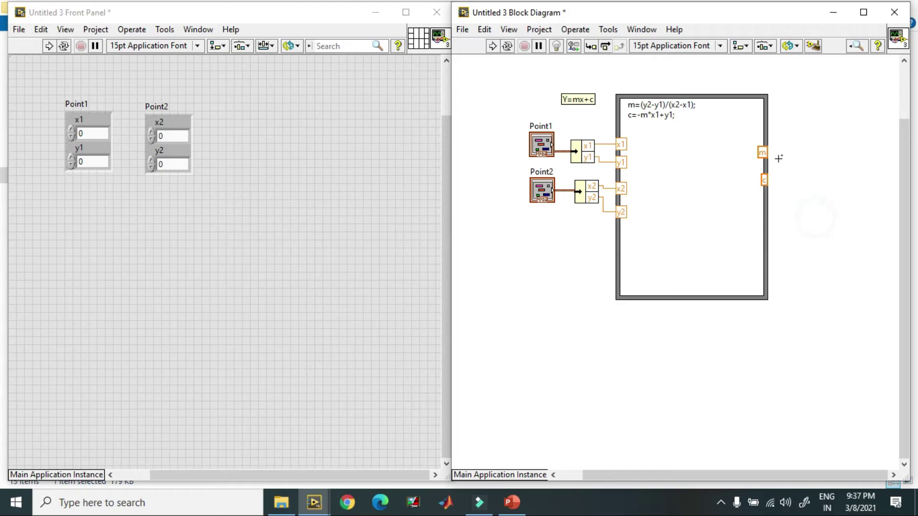
Create indicators named slope and intercept from outputs m and c, placing intercept below slope.
{"action": "right_click", "coordinate": [772, 153]}
{"action": "mouse_move", "coordinate": [797, 196]}
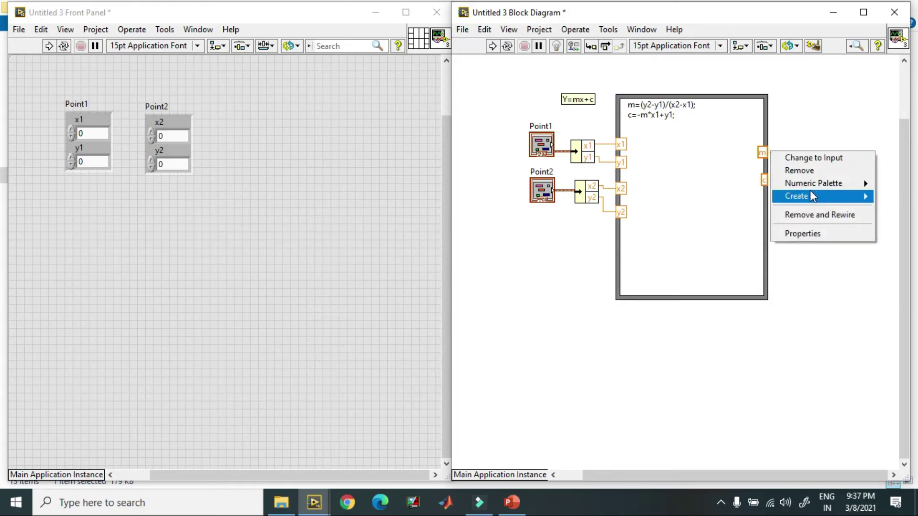
{"action": "left_click", "coordinate": [727, 221]}
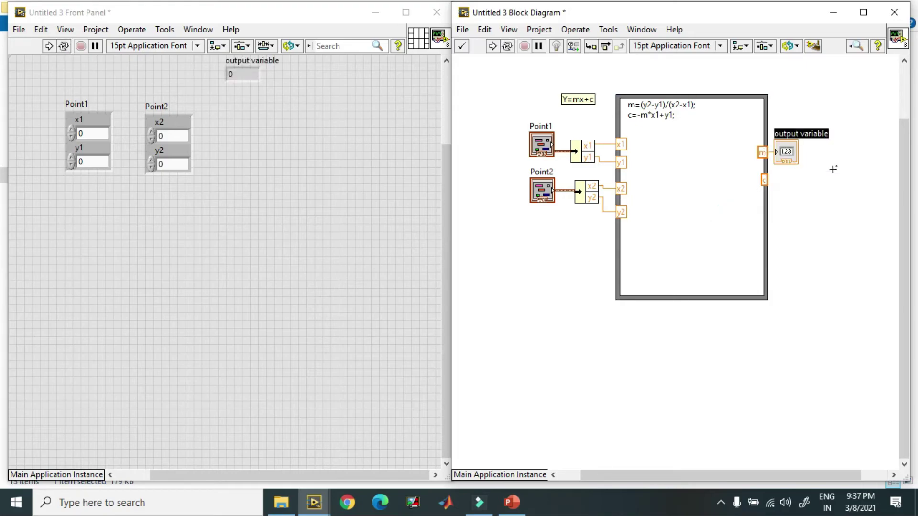
{"action": "type", "text": "slope"}
{"action": "left_click", "coordinate": [823, 215]}
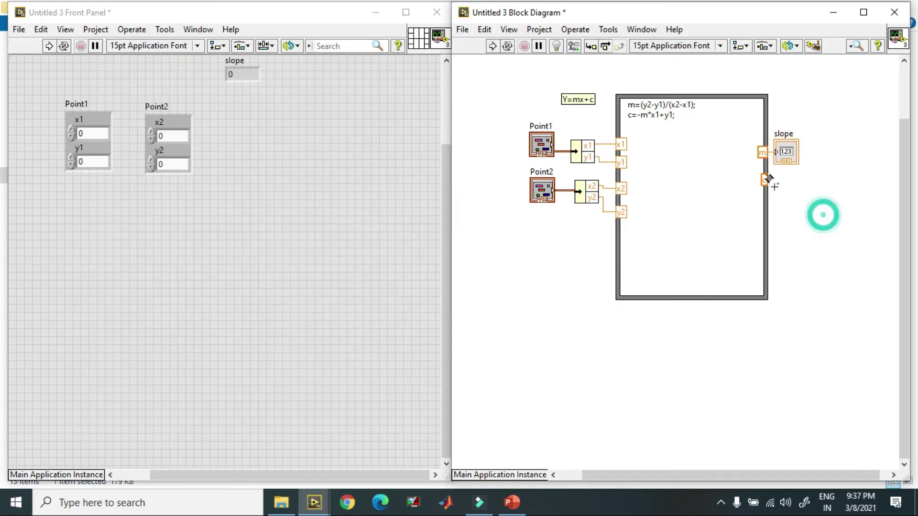
{"action": "right_click", "coordinate": [768, 180]}
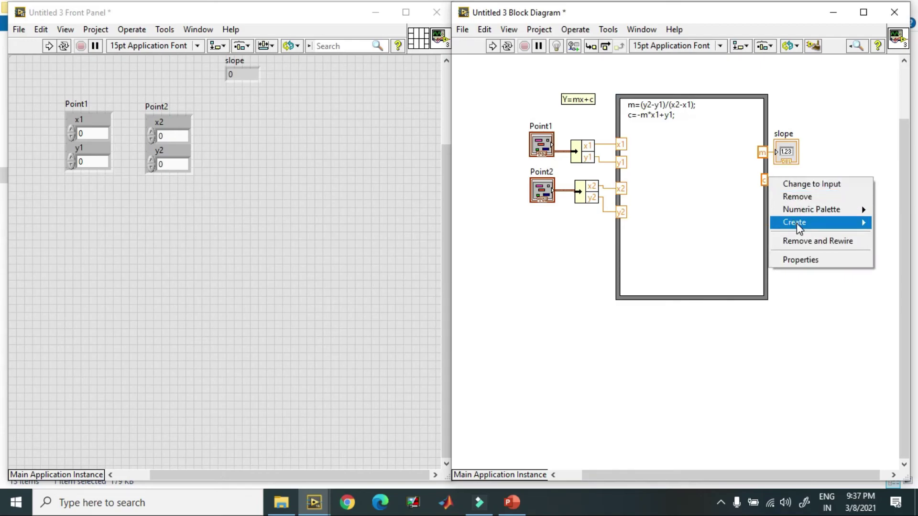
{"action": "mouse_move", "coordinate": [794, 223]}
{"action": "left_click", "coordinate": [727, 247]}
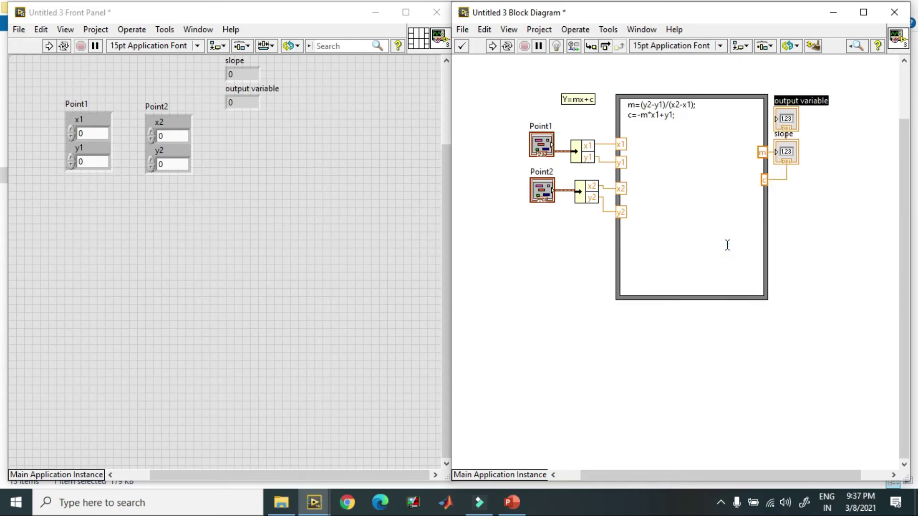
{"action": "type", "text": "inte"}
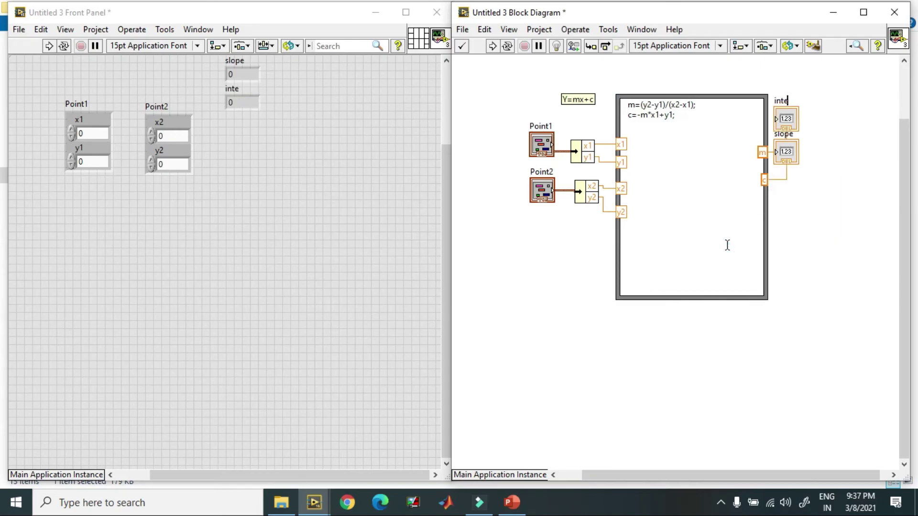
{"action": "type", "text": "rcept"}
{"action": "left_click", "coordinate": [815, 231]}
{"action": "left_click_drag", "start_coordinate": [788, 124], "coordinate": [814, 218]}
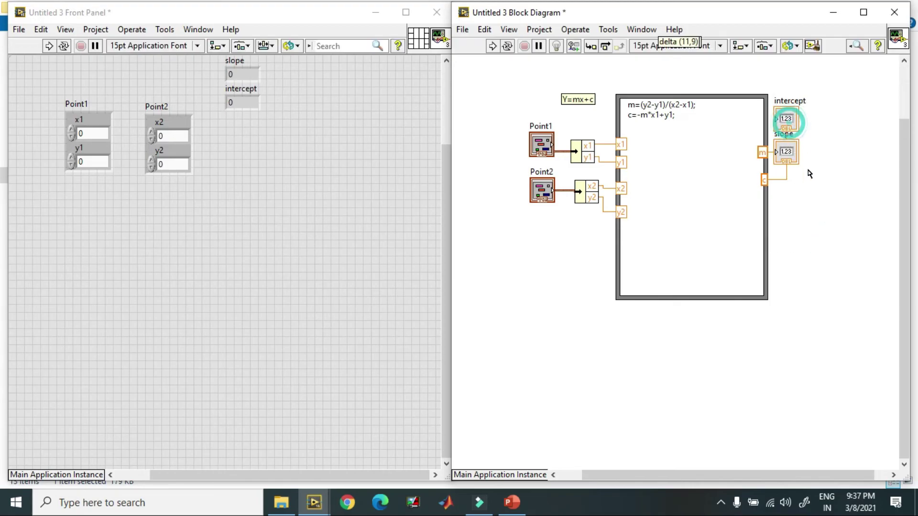
{"action": "left_click", "coordinate": [853, 164]}
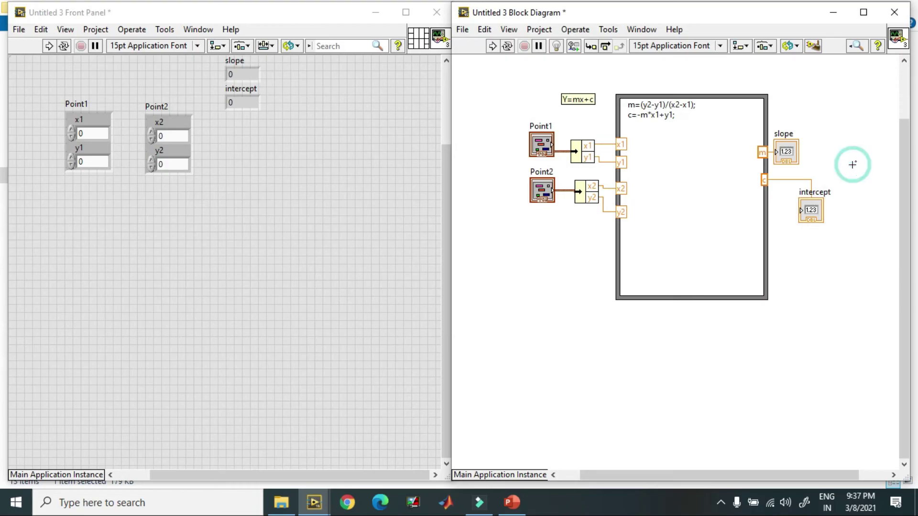
Clean up the wire from c to the intercept indicator.
{"action": "left_click", "coordinate": [793, 182]}
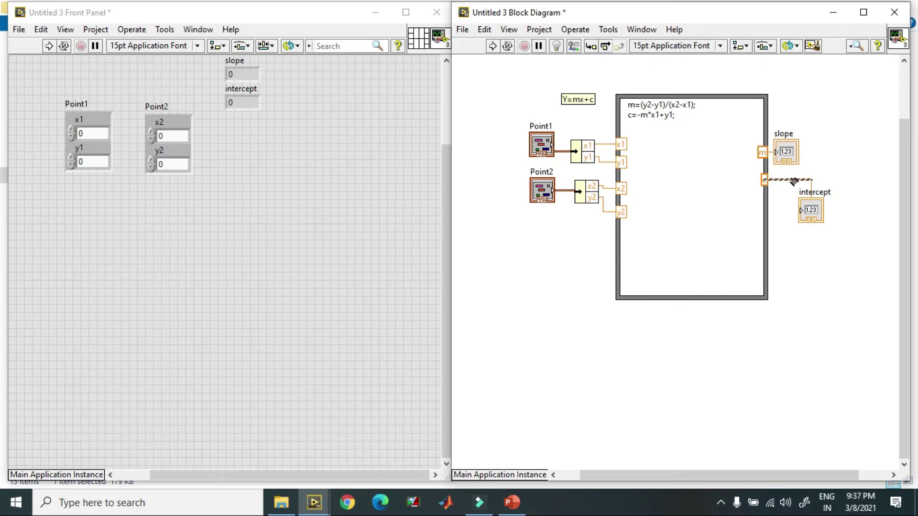
{"action": "right_click", "coordinate": [792, 180]}
{"action": "left_click", "coordinate": [825, 185]}
Set x1=2, y1=2, x2=6, y2=8 on the front panel and run the VI.
{"action": "double_click", "coordinate": [84, 133]}
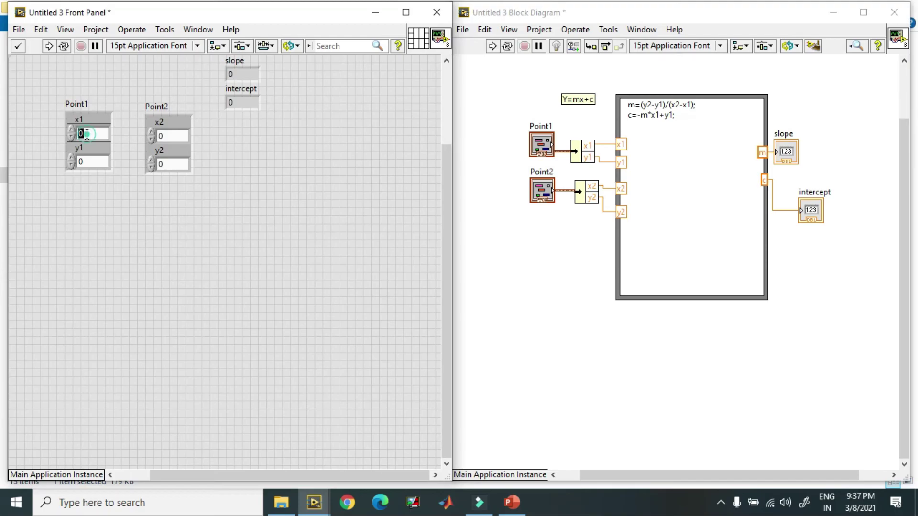
{"action": "type", "text": "4"}
{"action": "double_click", "coordinate": [86, 160]}
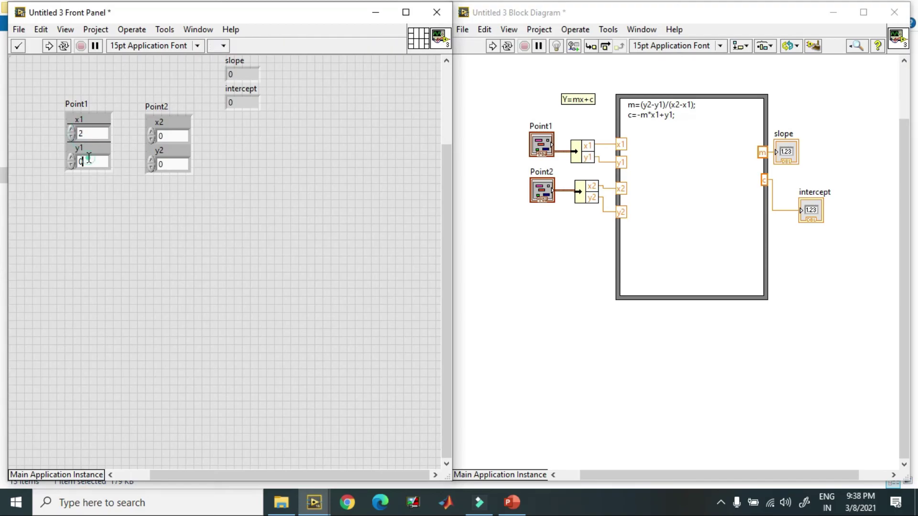
{"action": "type", "text": "4"}
{"action": "left_click", "coordinate": [122, 196]}
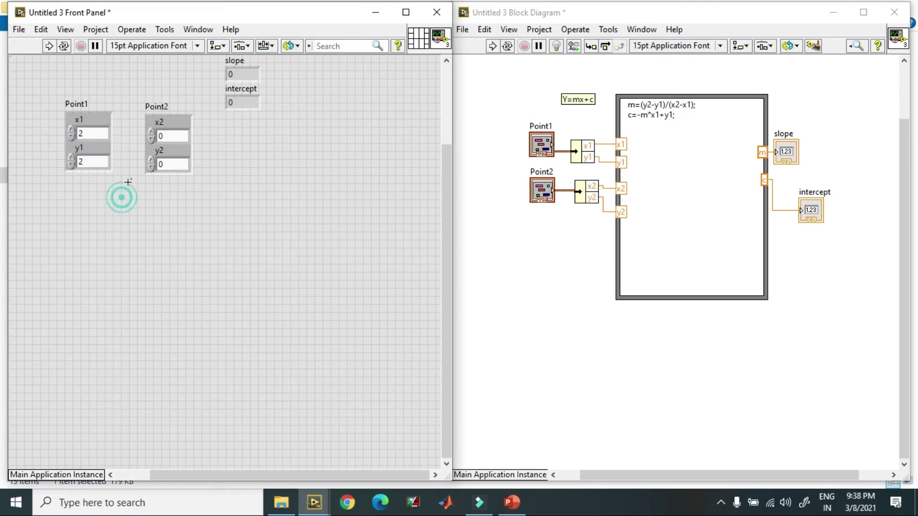
{"action": "double_click", "coordinate": [172, 135]}
{"action": "type", "text": "6"}
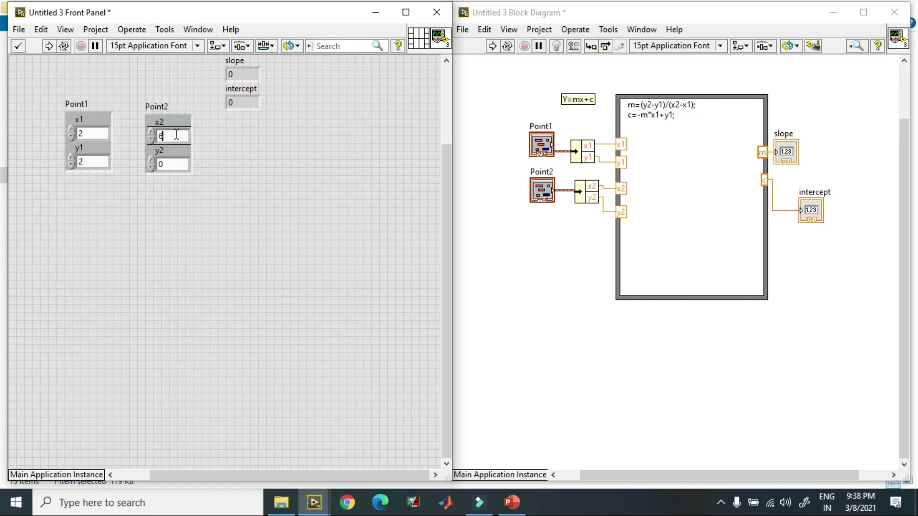
{"action": "double_click", "coordinate": [176, 161]}
{"action": "type", "text": "8"}
{"action": "left_click", "coordinate": [239, 201]}
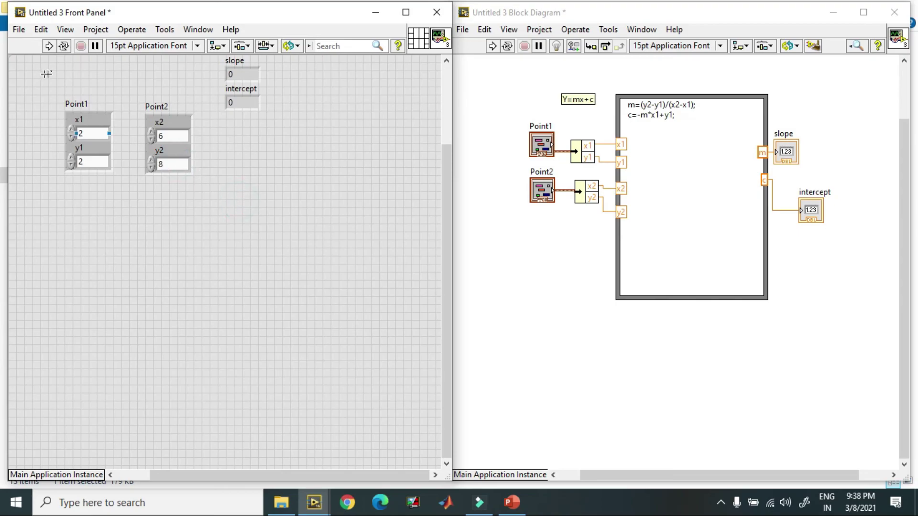
{"action": "left_click", "coordinate": [49, 46]}
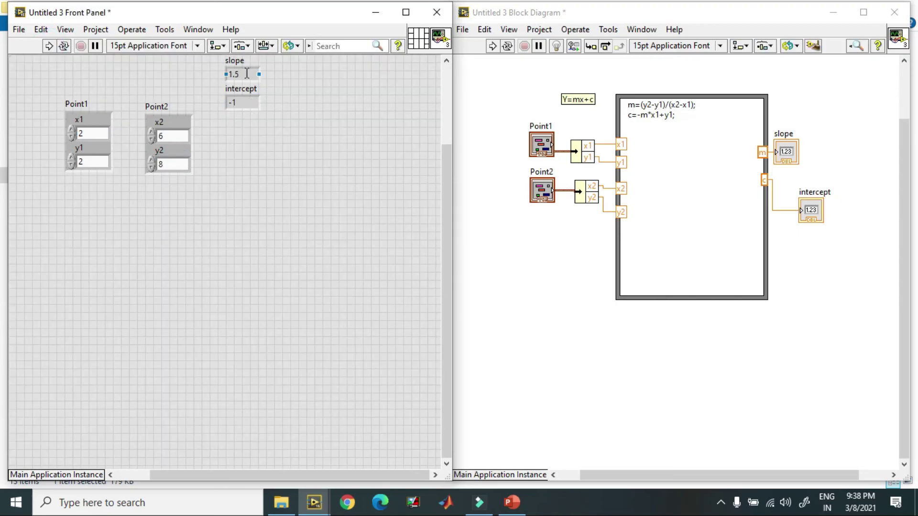